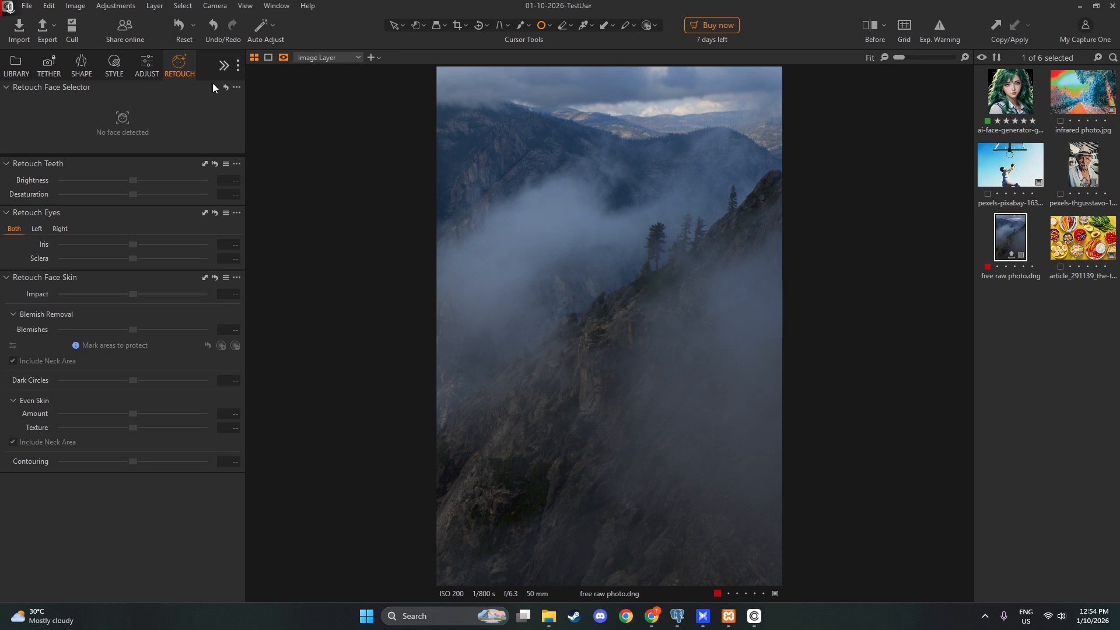
Tint the midtones of the mountain photo toward blue-violet with the 3-Way Color Balance in the color tools
left_click(222, 66)
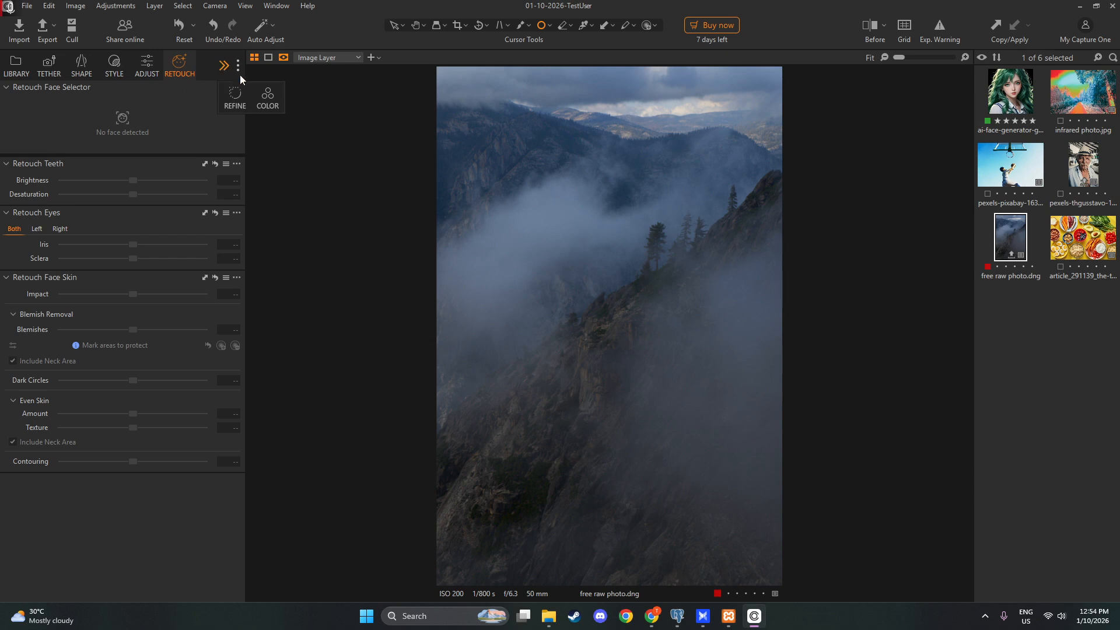
left_click(266, 96)
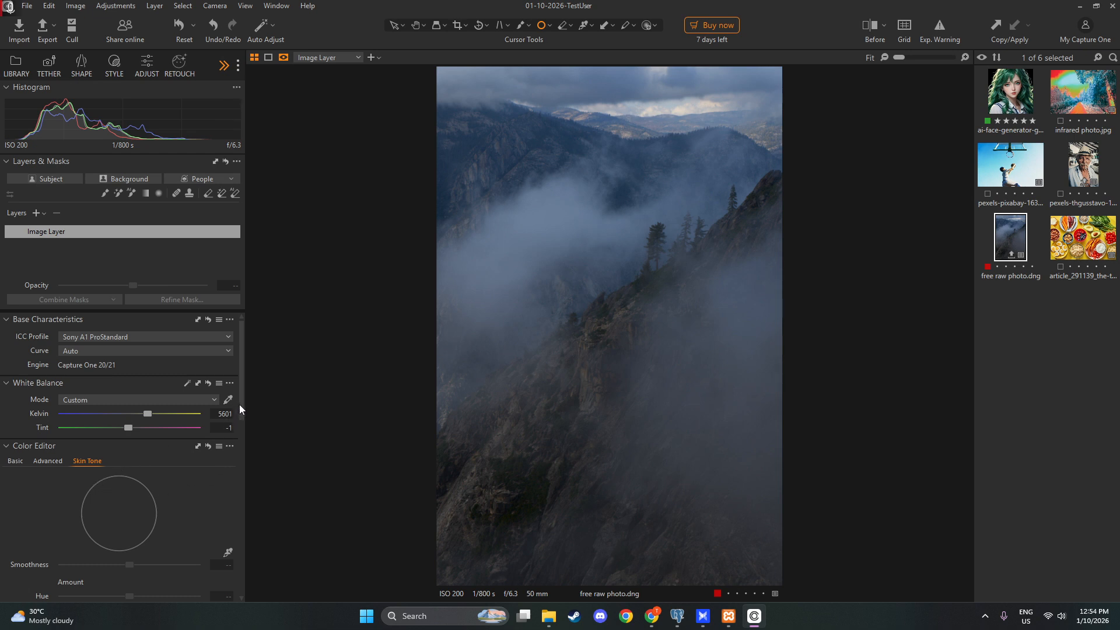
left_click_drag(243, 417, 220, 536)
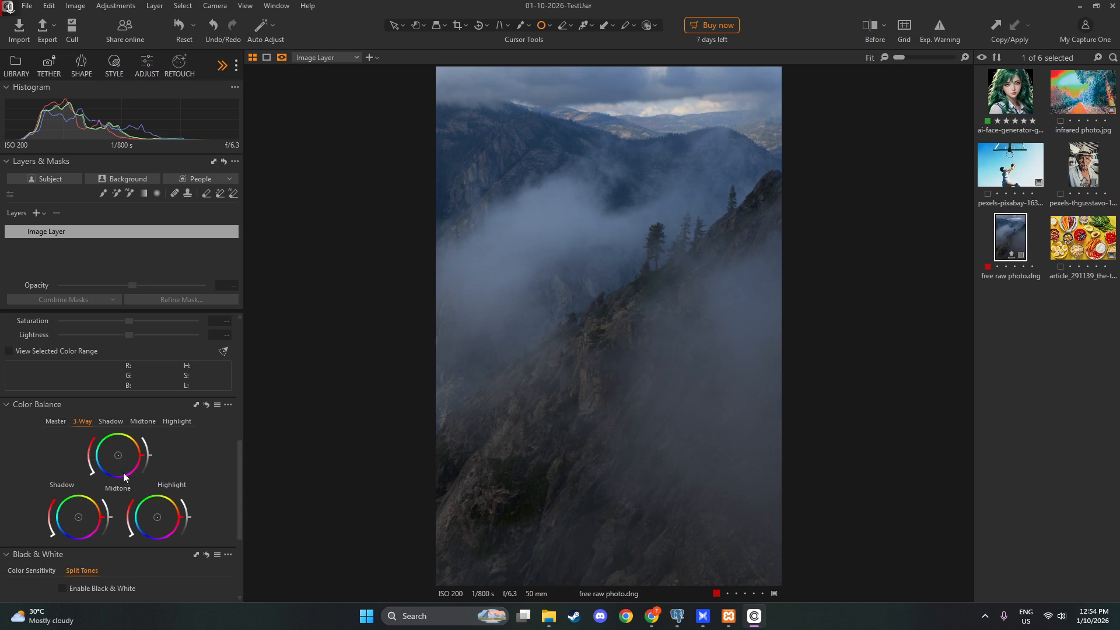
mouse_move(118, 455)
left_mouse_down()
mouse_move(132, 453)
mouse_move(119, 462)
left_mouse_up()
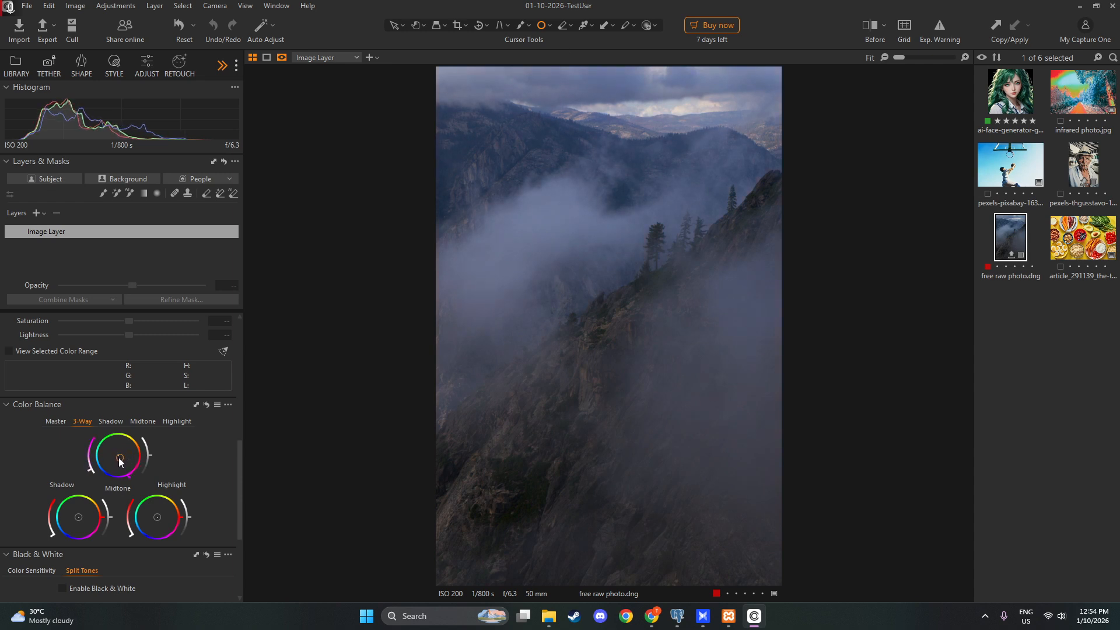
left_click_drag(119, 461, 112, 465)
Shift the master Color Balance slightly toward cyan-blue and the 3-Way shadows slightly toward magenta
left_click(57, 424)
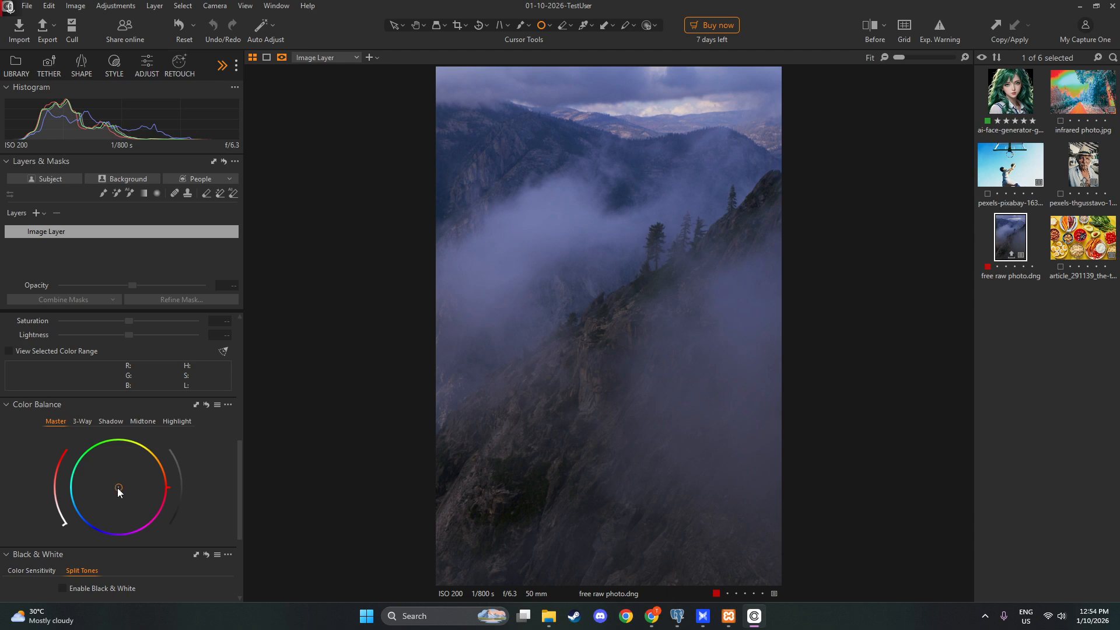
mouse_move(117, 488)
left_mouse_down()
mouse_move(108, 471)
mouse_move(110, 494)
left_mouse_up()
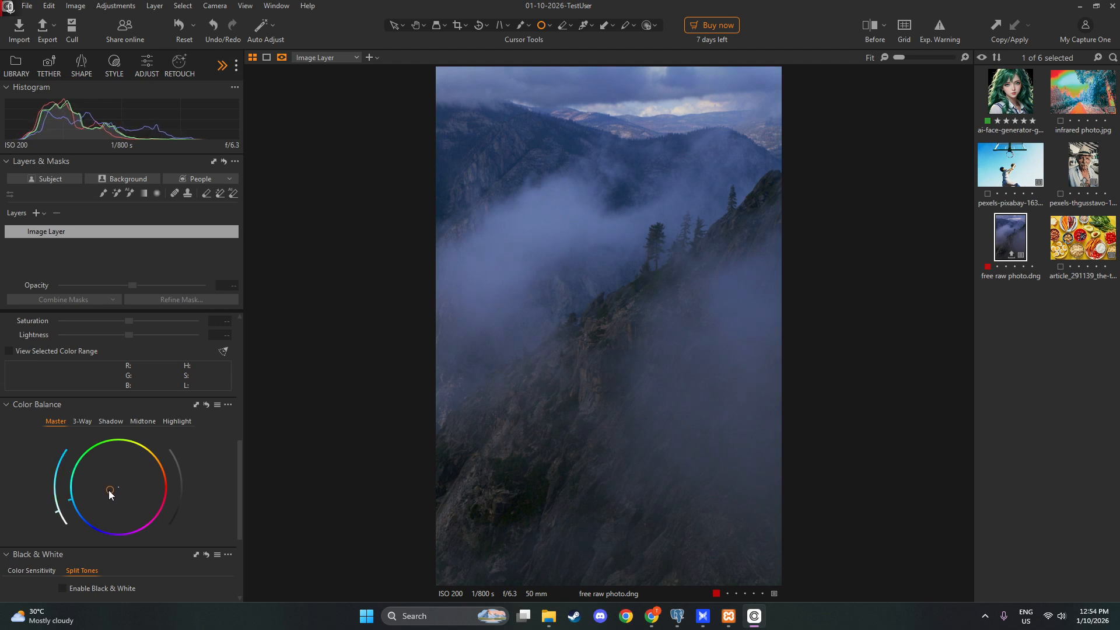
left_click(79, 422)
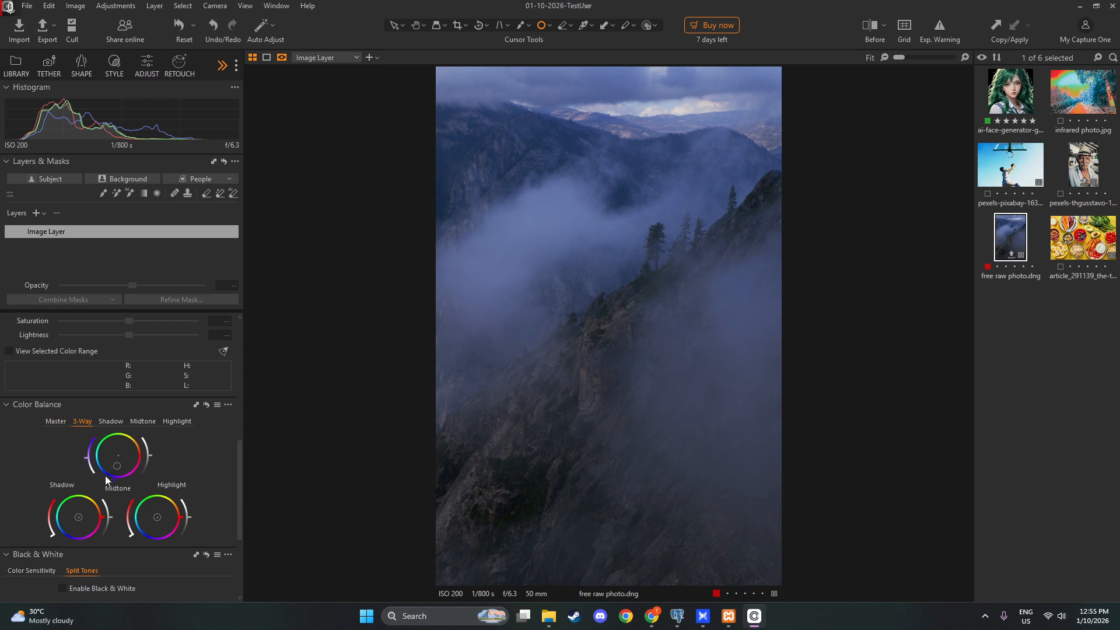
left_click_drag(77, 517, 79, 524)
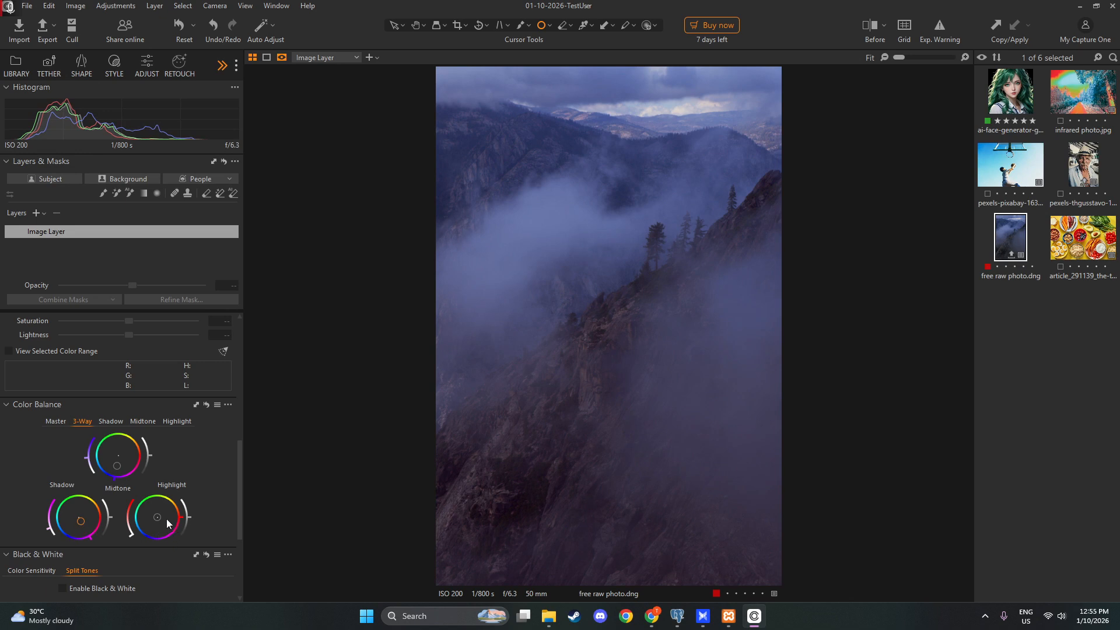
Reduce the shadow tint to a faint magenta and try teal and pink-magenta tints on the highlights
left_click_drag(158, 518, 81, 516)
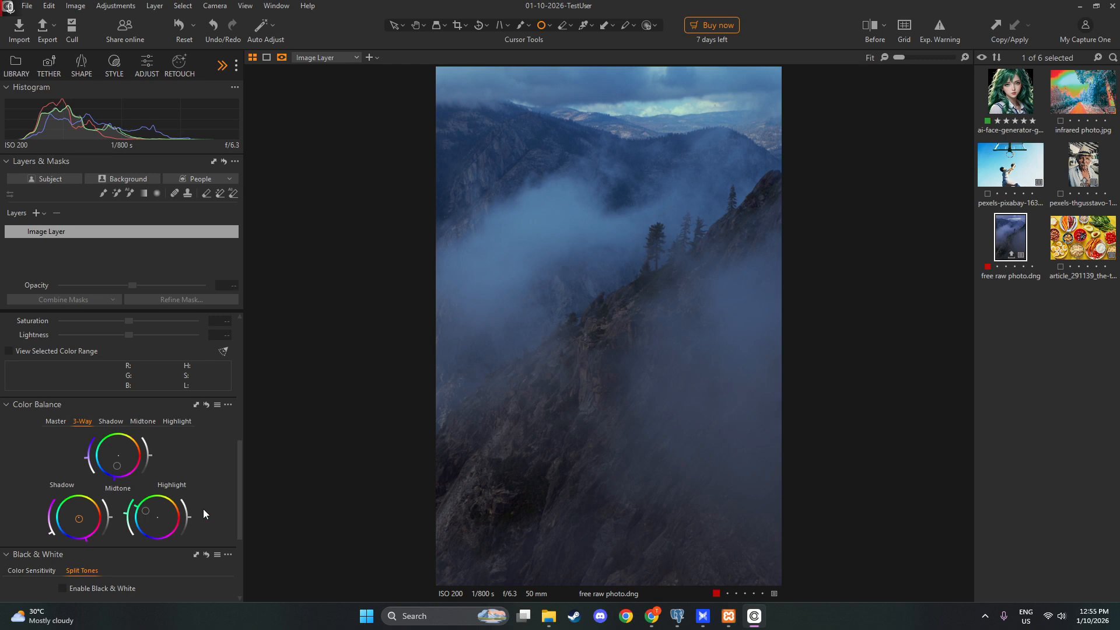
mouse_move(148, 510)
left_mouse_down()
mouse_move(157, 519)
mouse_move(170, 500)
mouse_move(163, 520)
left_mouse_up()
scroll(539, 487, "up", 2)
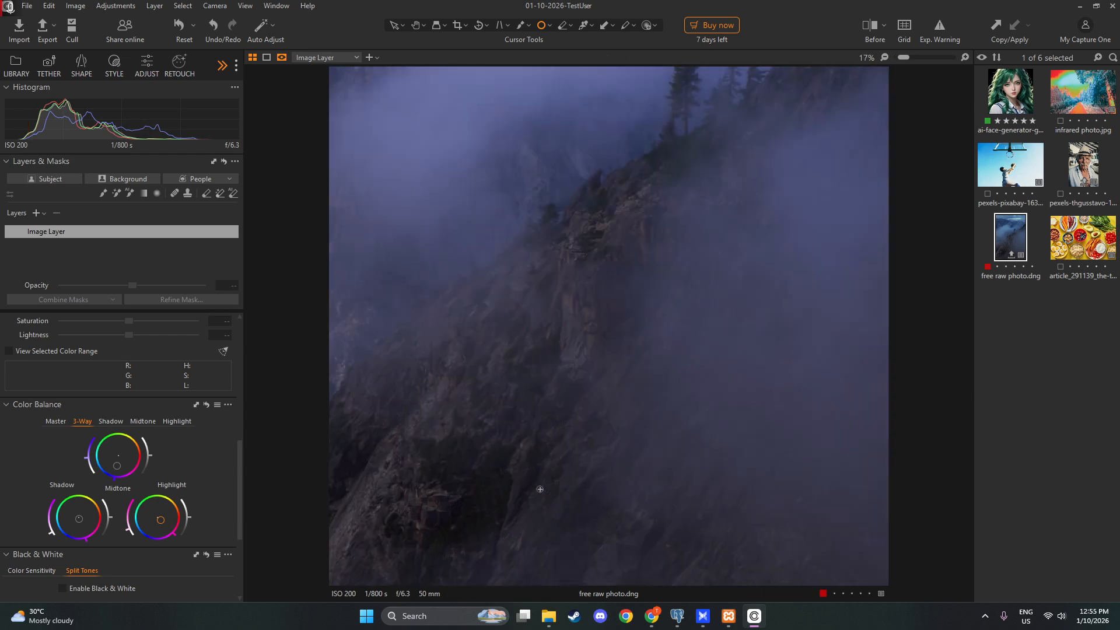
scroll(534, 485, "down", 2)
scroll(534, 481, "up", 2)
scroll(534, 480, "down", 2)
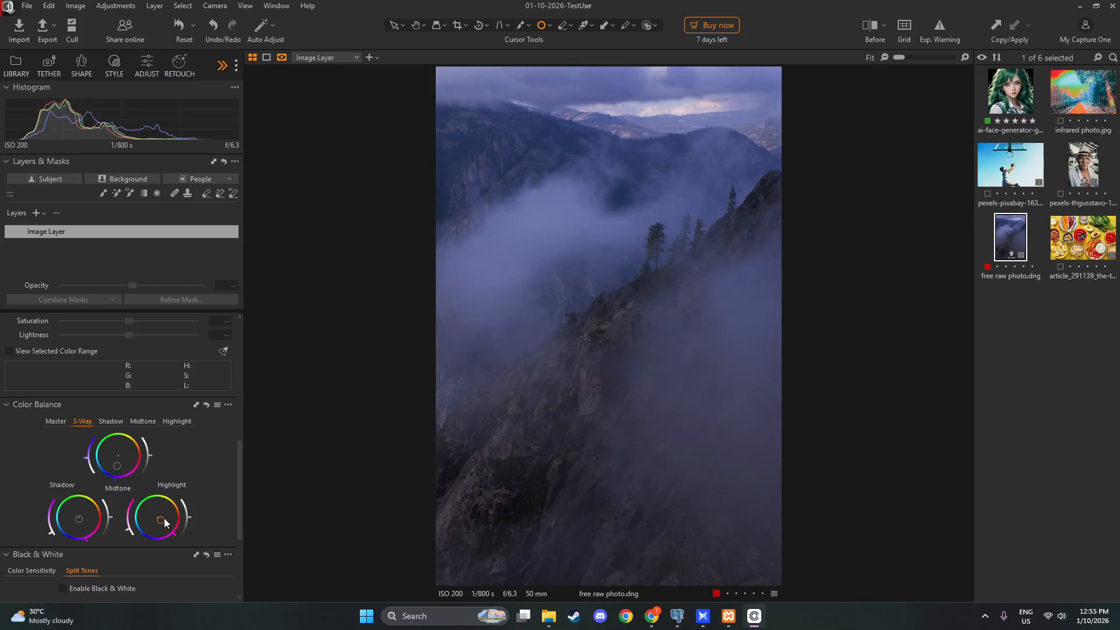
Move the highlight tint over to cyan and soften it to a slight shift from neutral
left_click_drag(158, 520, 142, 514)
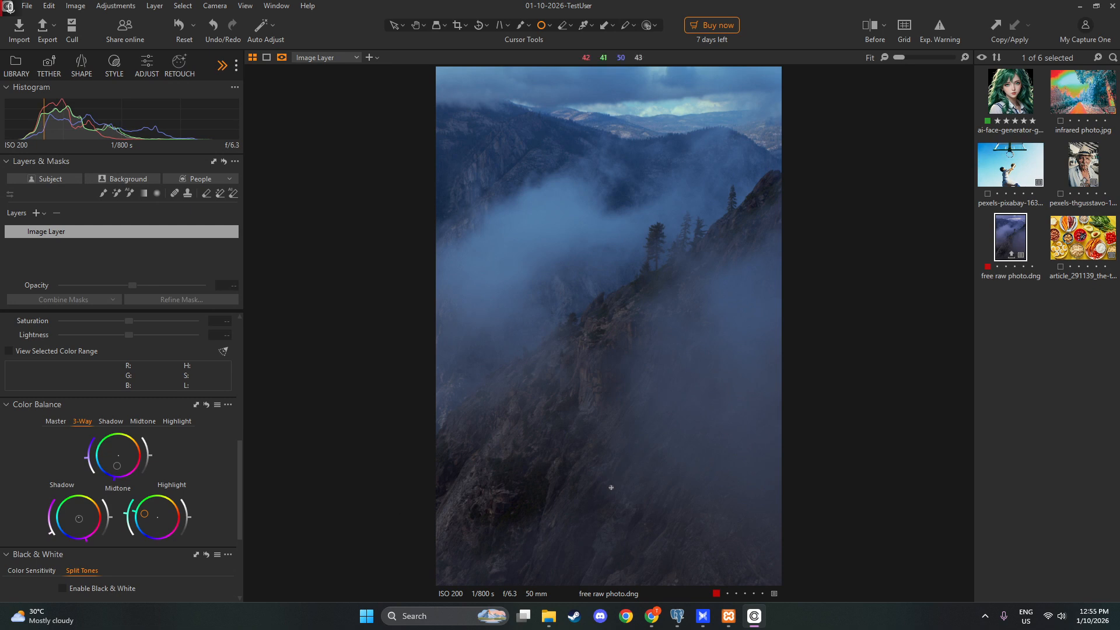
scroll(611, 489, "up", 1)
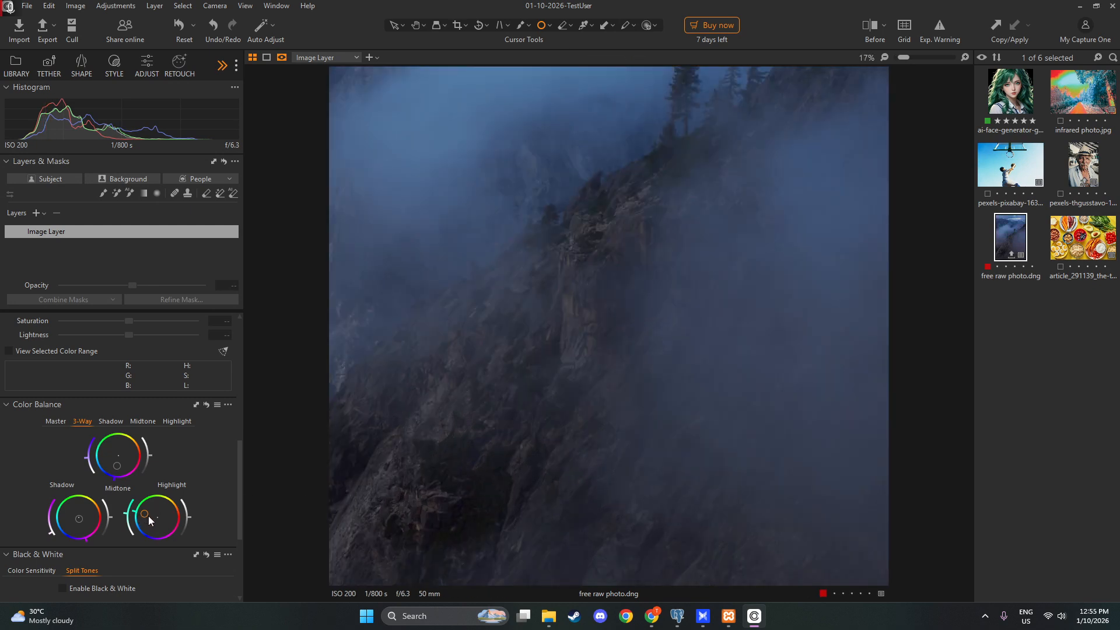
left_click_drag(146, 515, 154, 519)
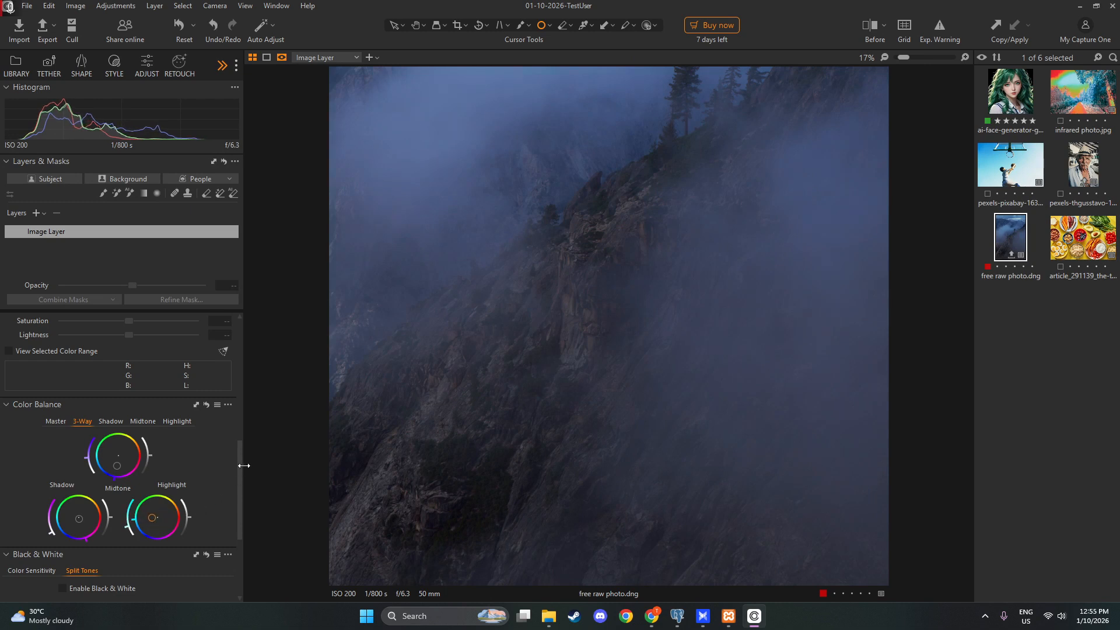
Sample the dark rock on the lower slope in the Advanced Color Editor, with smoothness 21.7 and hue 30
scroll(171, 389, "up", 10)
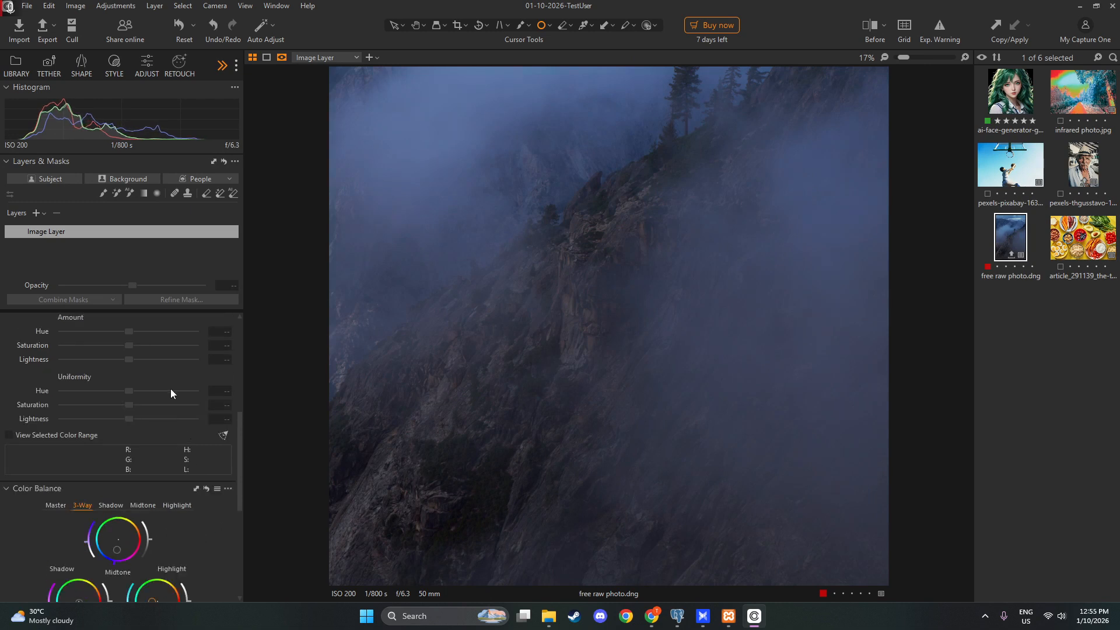
scroll(187, 391, "up", 1)
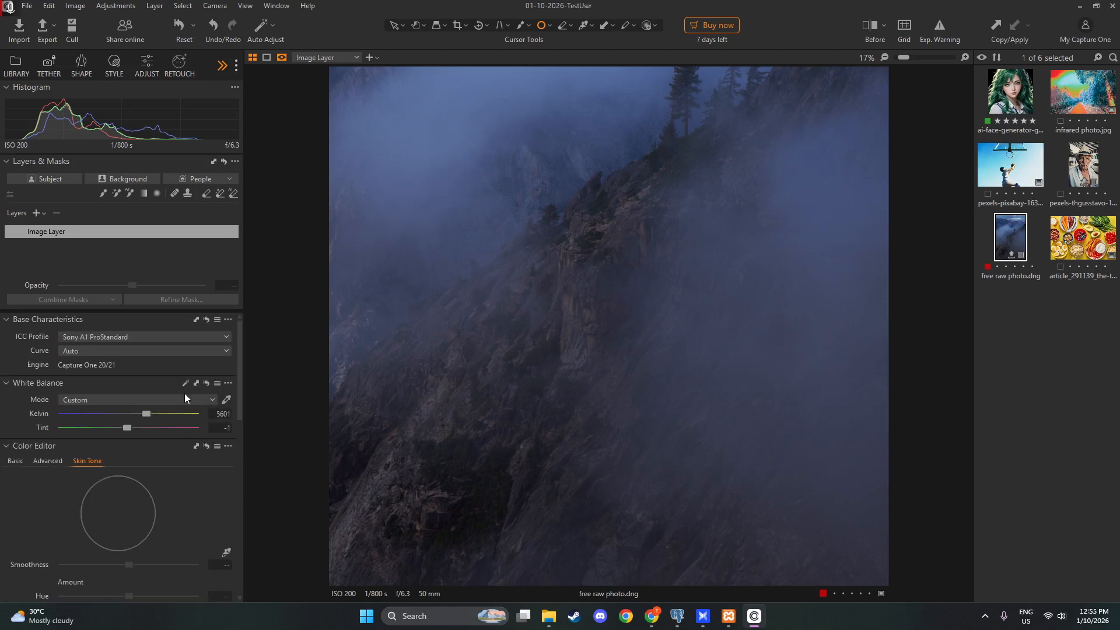
left_click(34, 461)
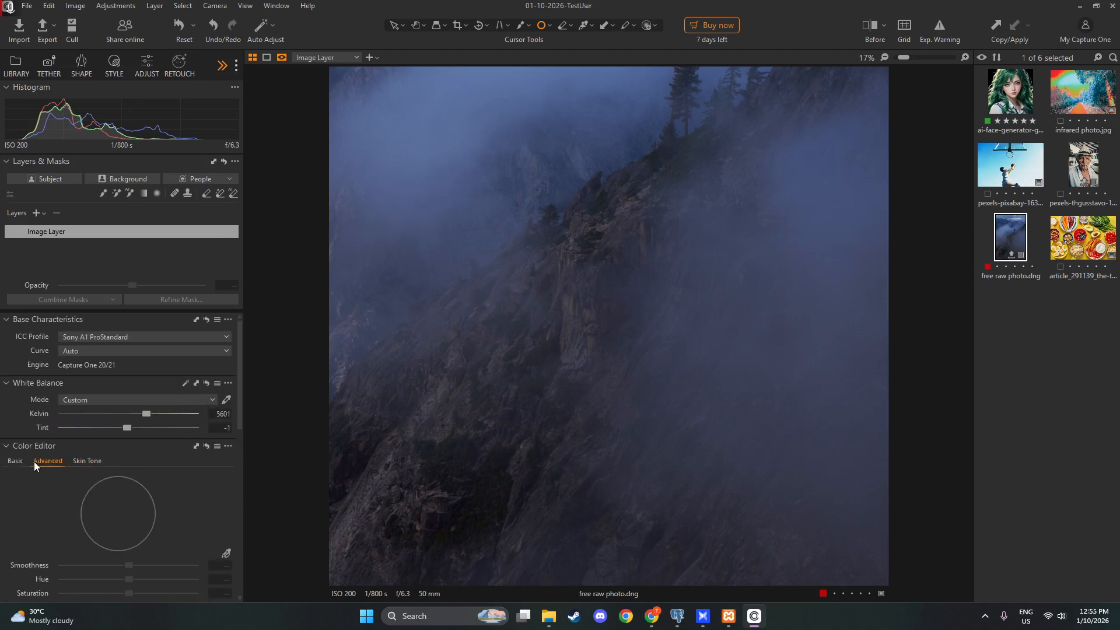
left_click(227, 553)
scroll(489, 464, "up", 3)
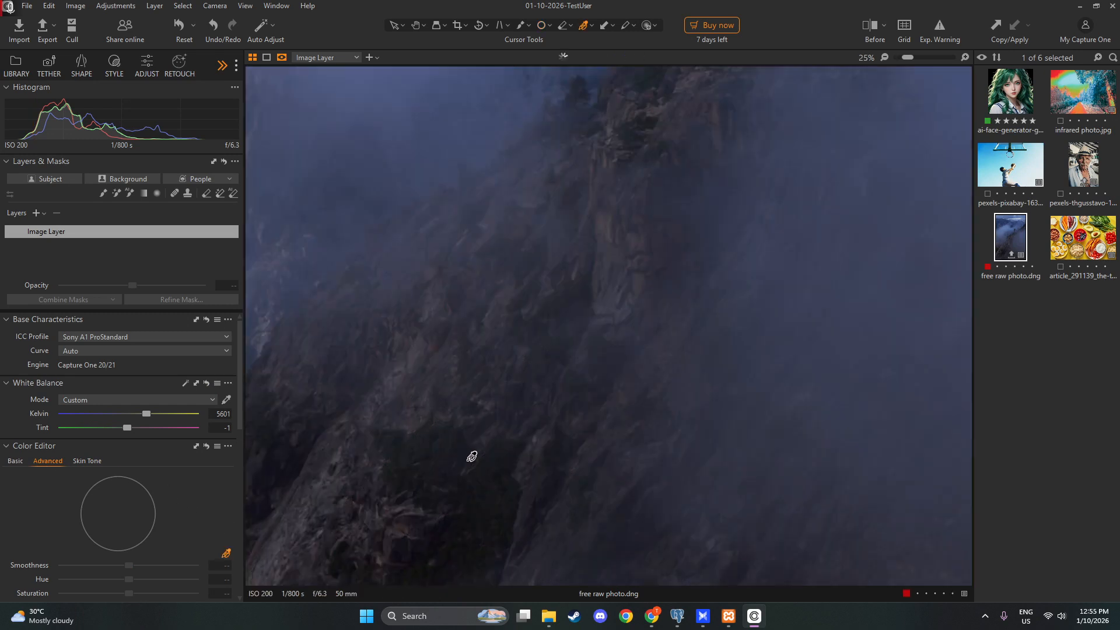
left_click(419, 421)
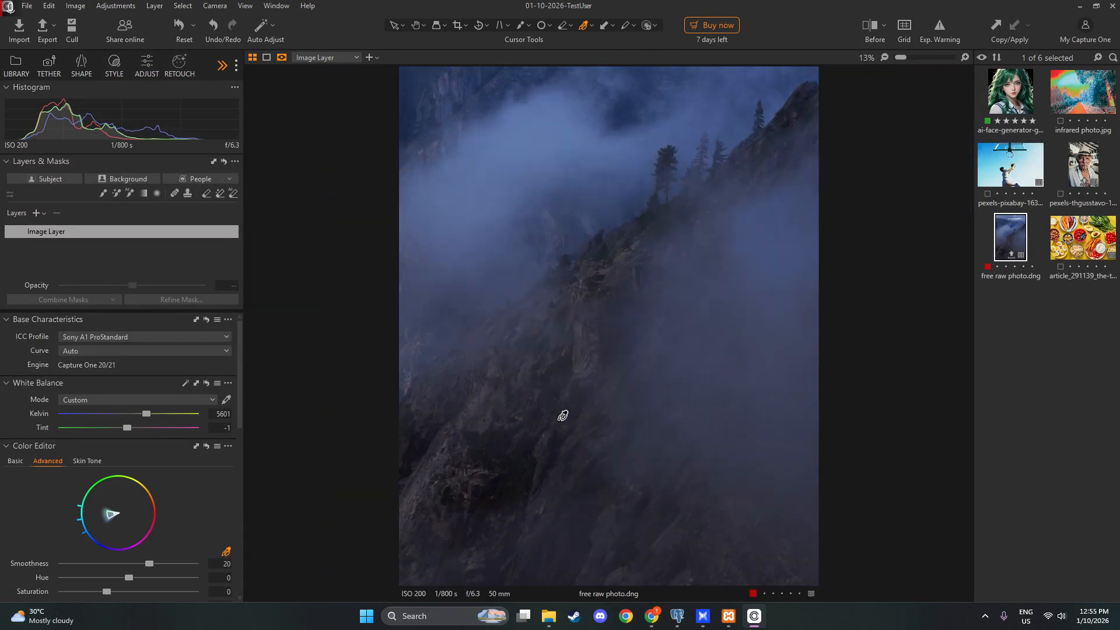
scroll(563, 411, "down", 3)
left_click_drag(148, 565, 209, 572)
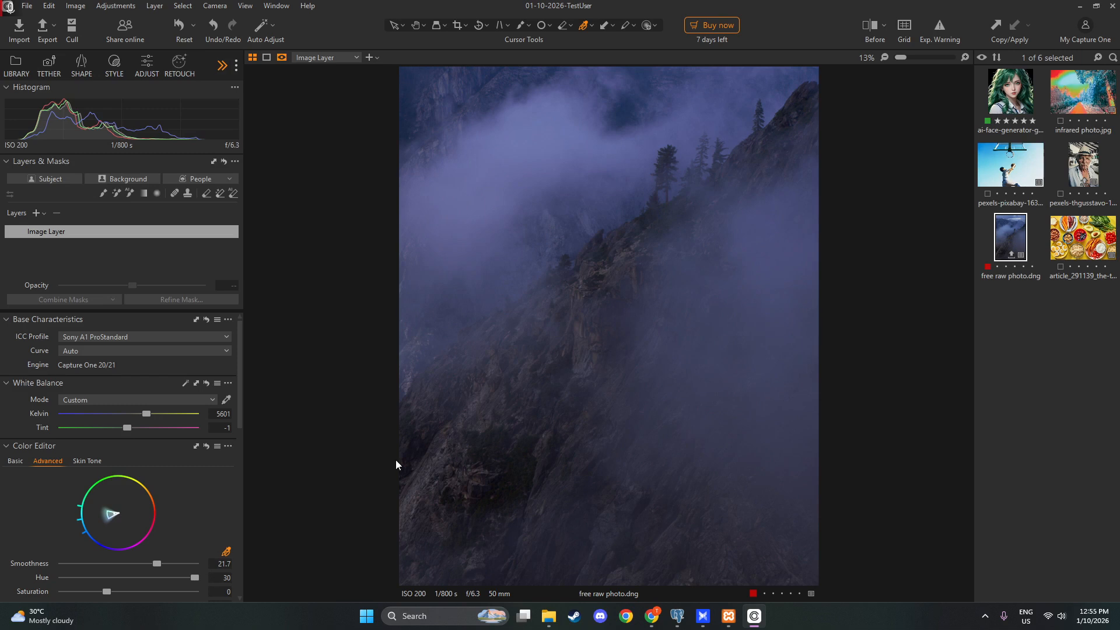
Try a lightness of -82.8 on the sampled color range and settle on 46.7, checking the photo up close
scroll(152, 541, "down", 2)
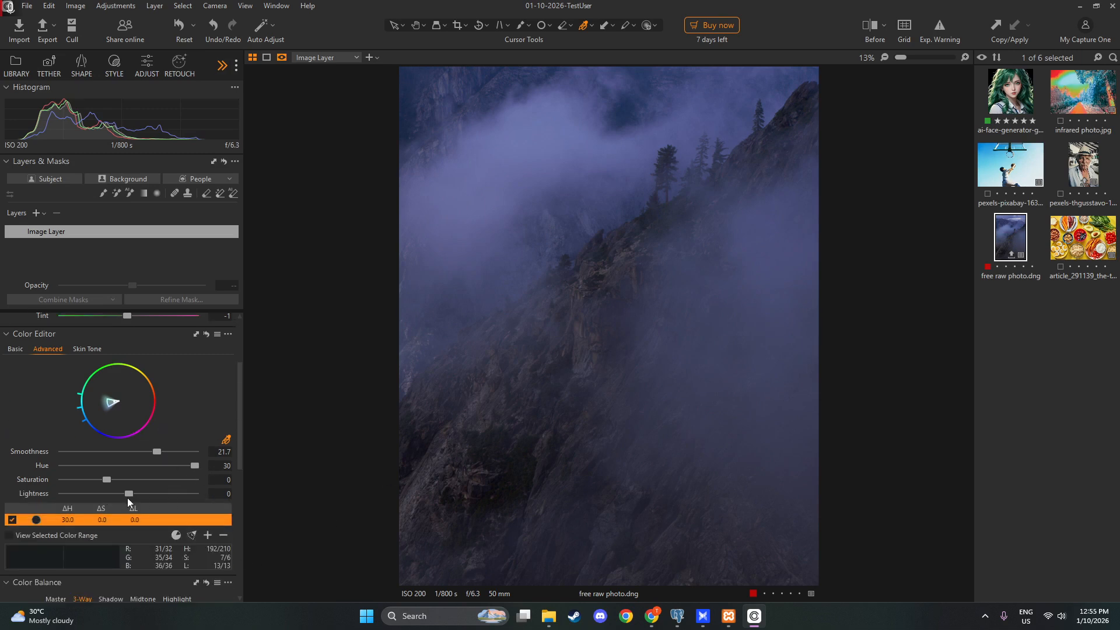
left_click_drag(130, 495, 74, 502)
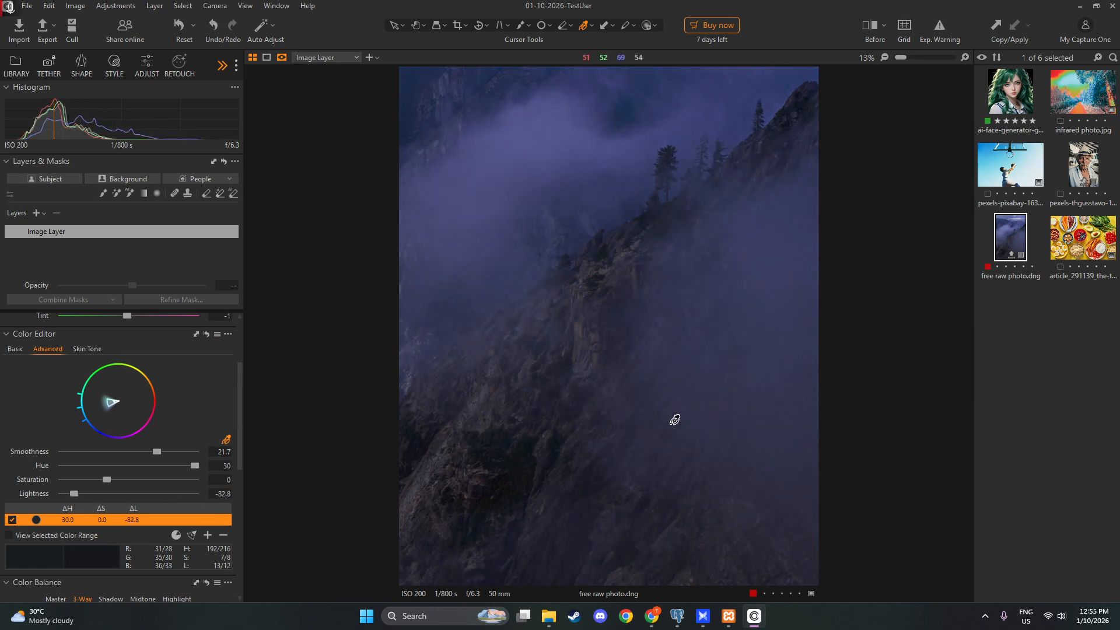
scroll(679, 423, "down", 1)
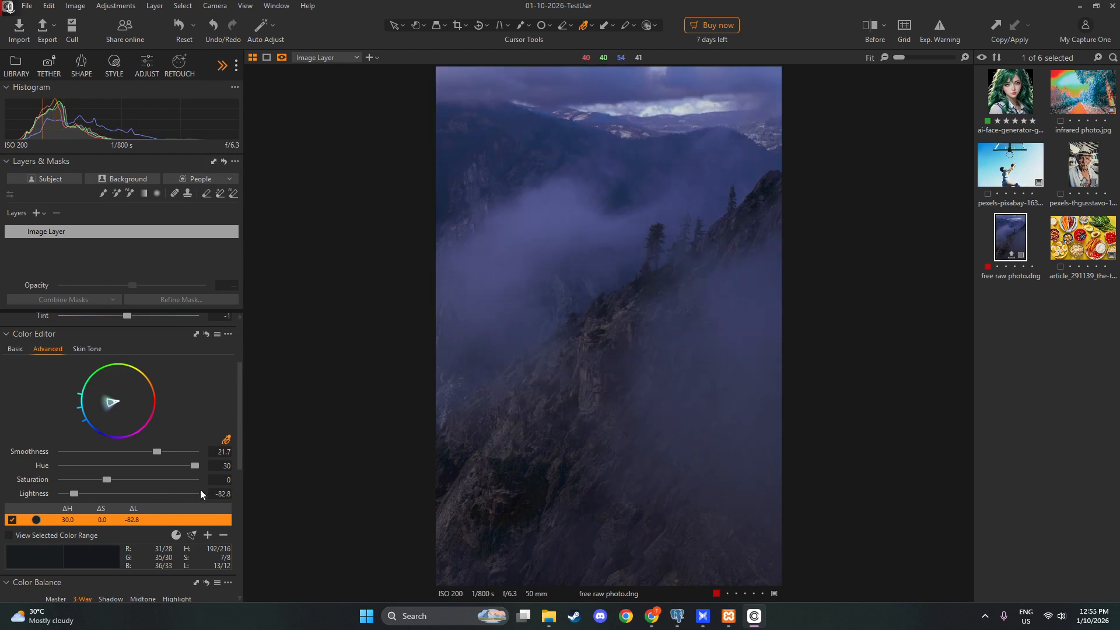
left_click_drag(72, 495, 157, 495)
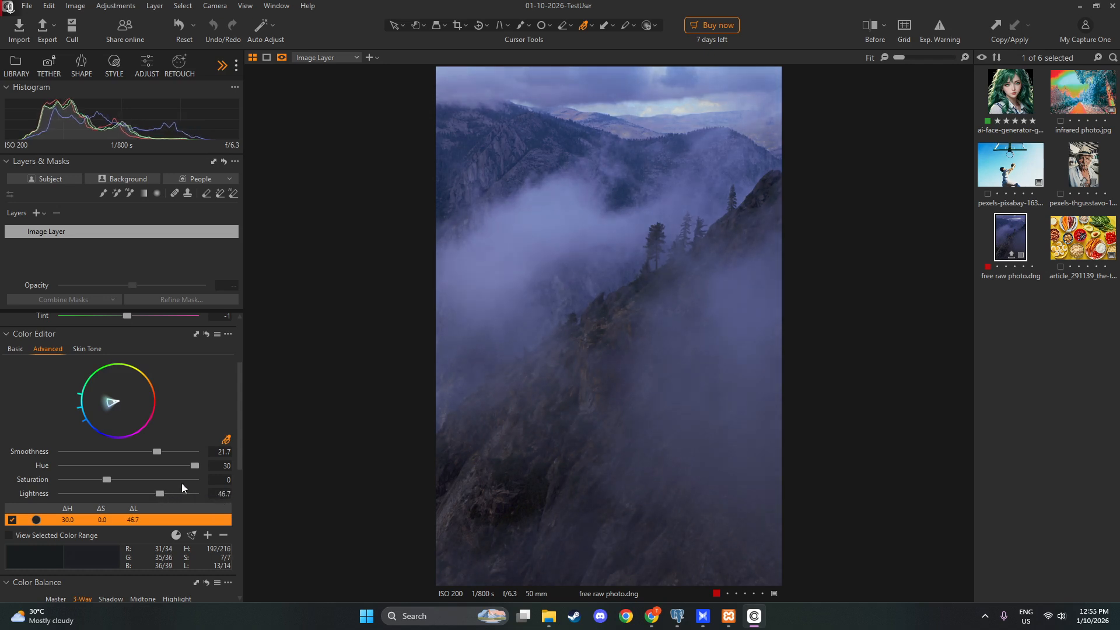
scroll(630, 355, "up", 1)
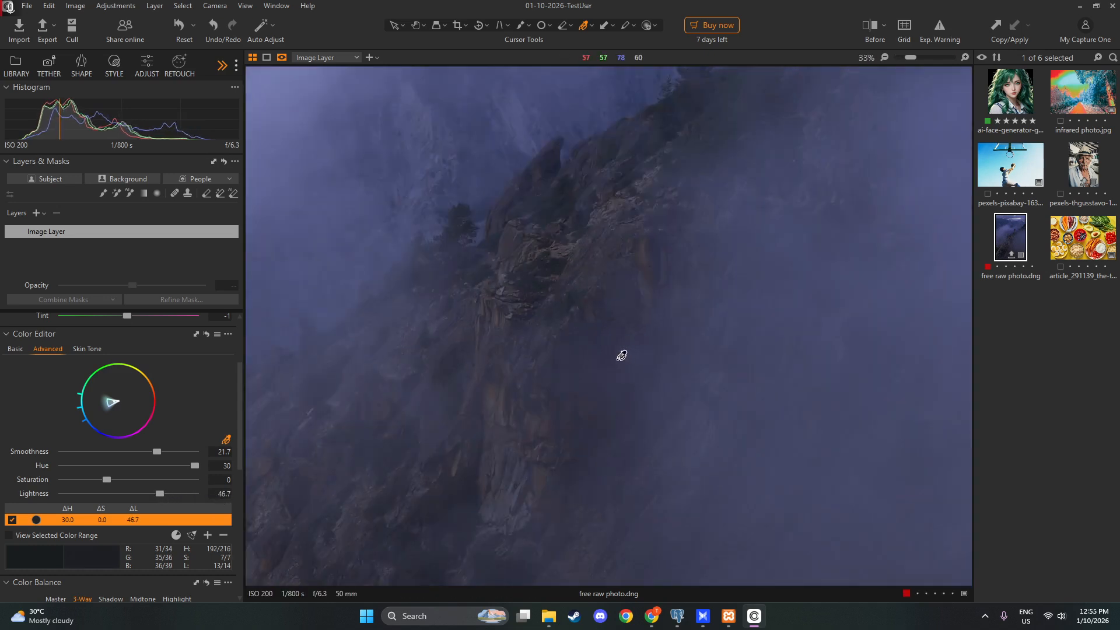
scroll(622, 356, "down", 1)
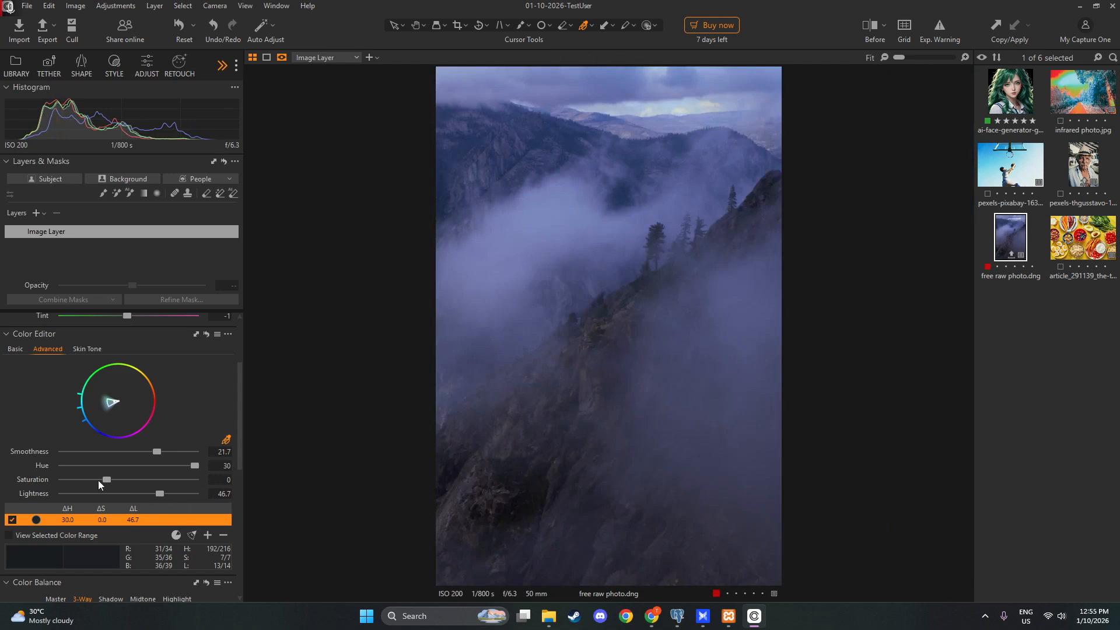
Set the sampled color range's saturation to 95.2 and inspect the rock detail
left_click_drag(107, 481, 148, 484)
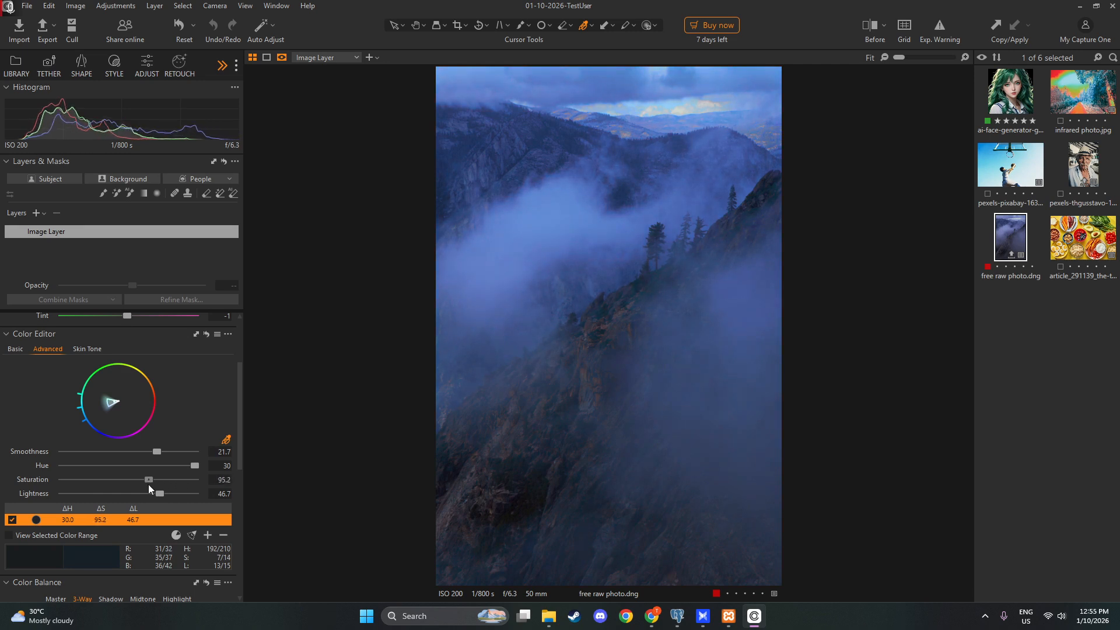
scroll(617, 388, "up", 5)
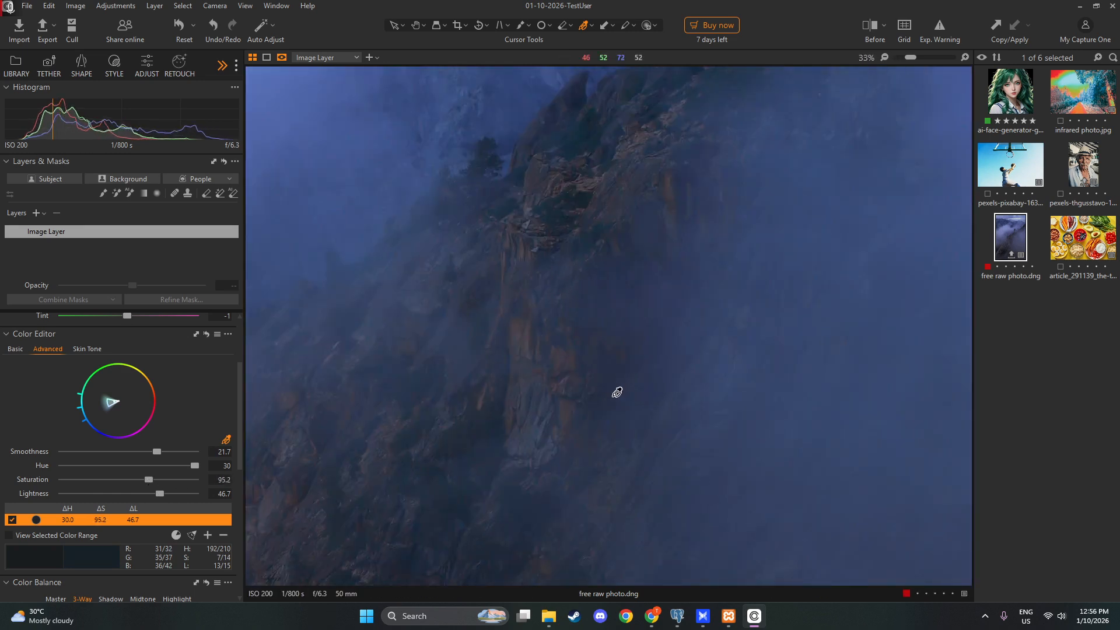
scroll(616, 392, "down", 5)
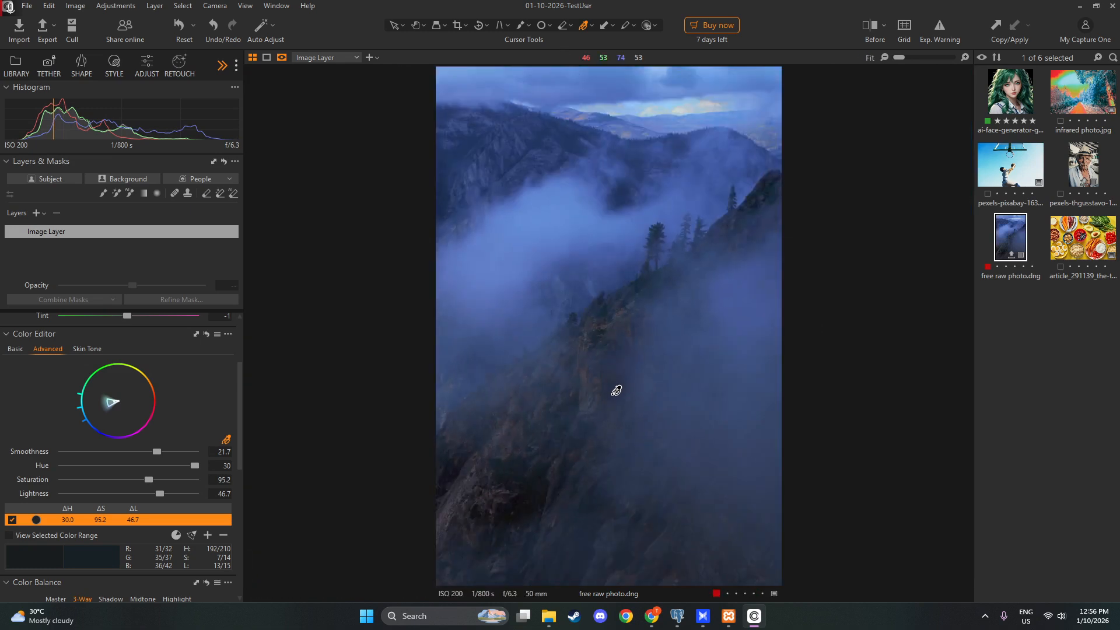